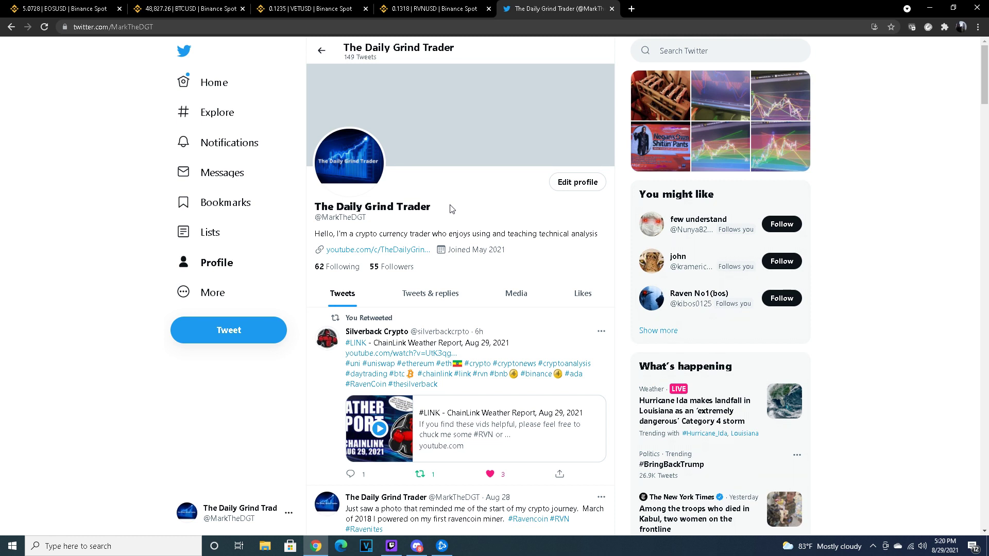
left_click(420, 9)
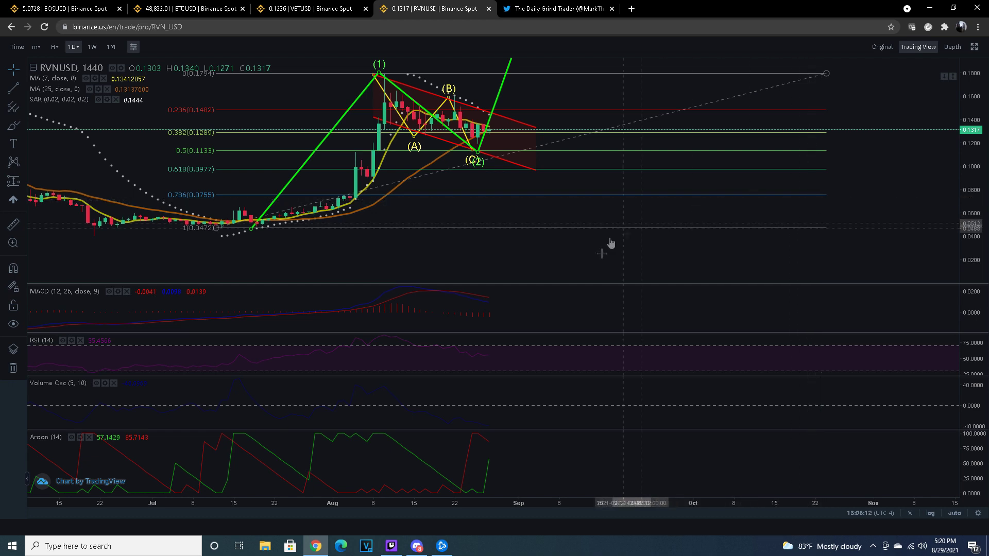
- Select the green Elliott wave projection on the RVNUSD daily chart
left_click(483, 157)
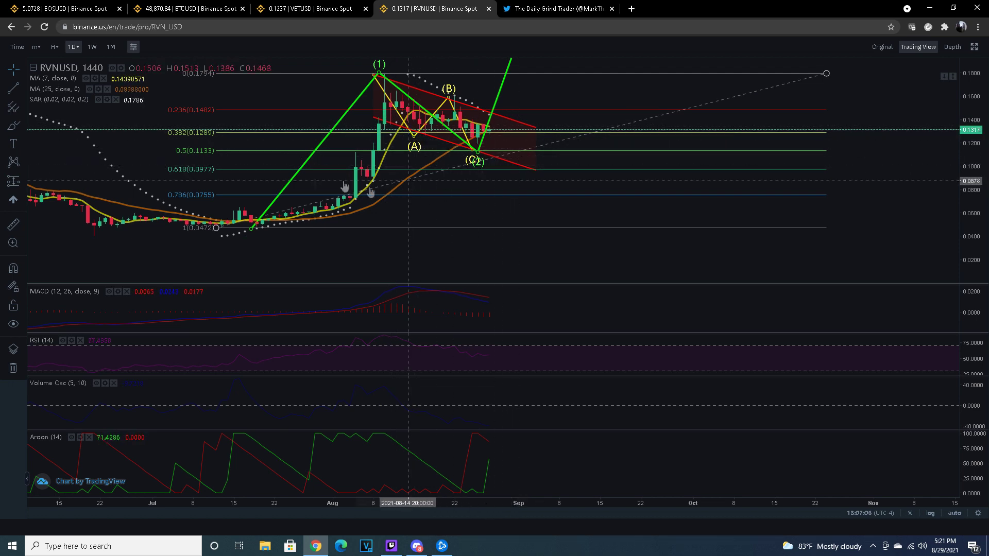
- Draw a trend line from the wave (1) peak near 0.1782 to the early-August low near 0.0605
left_click(24, 89)
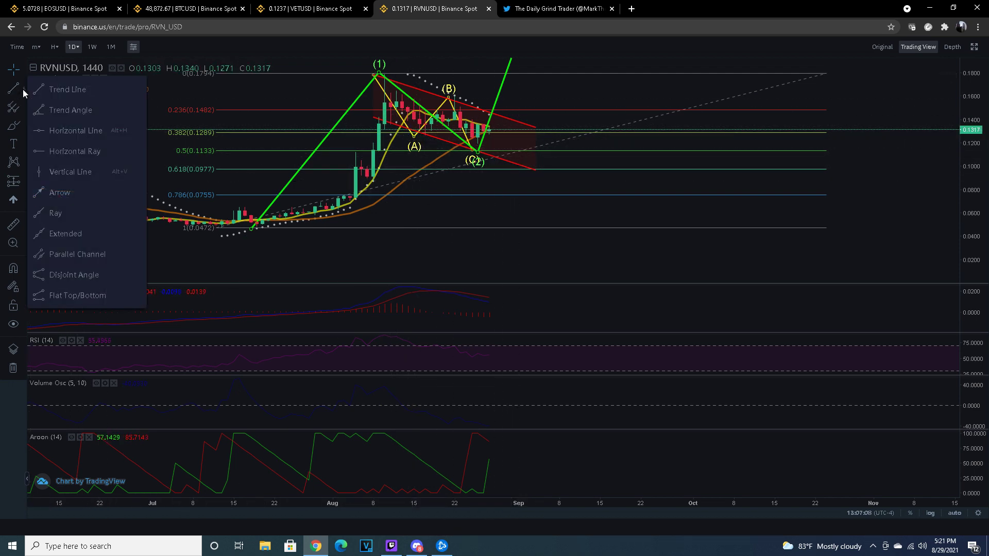
left_click(77, 90)
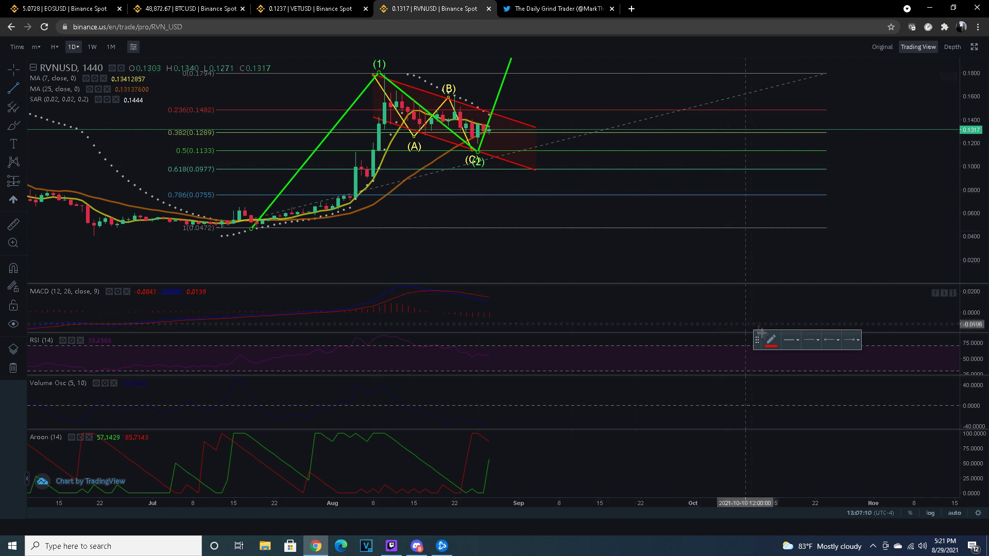
left_click(379, 80)
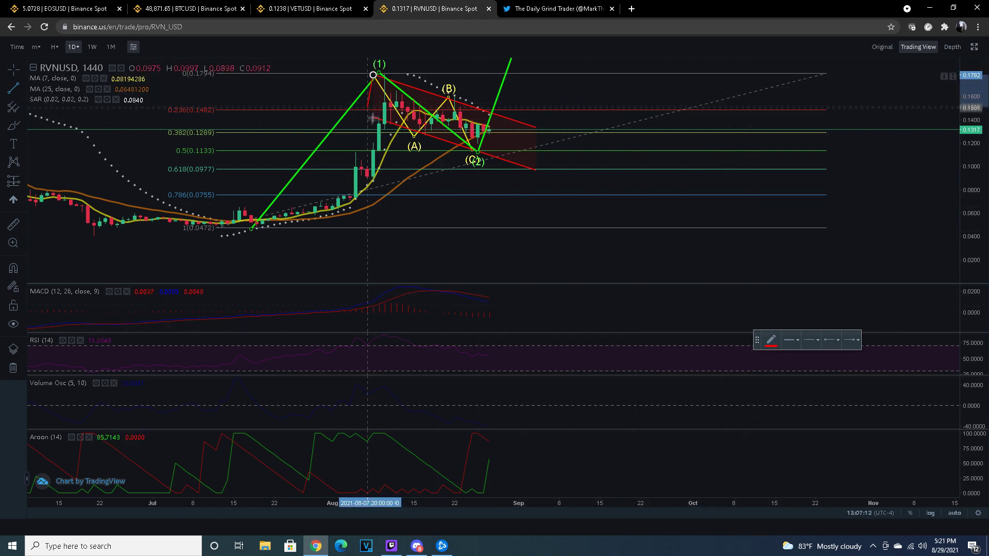
left_click(350, 213)
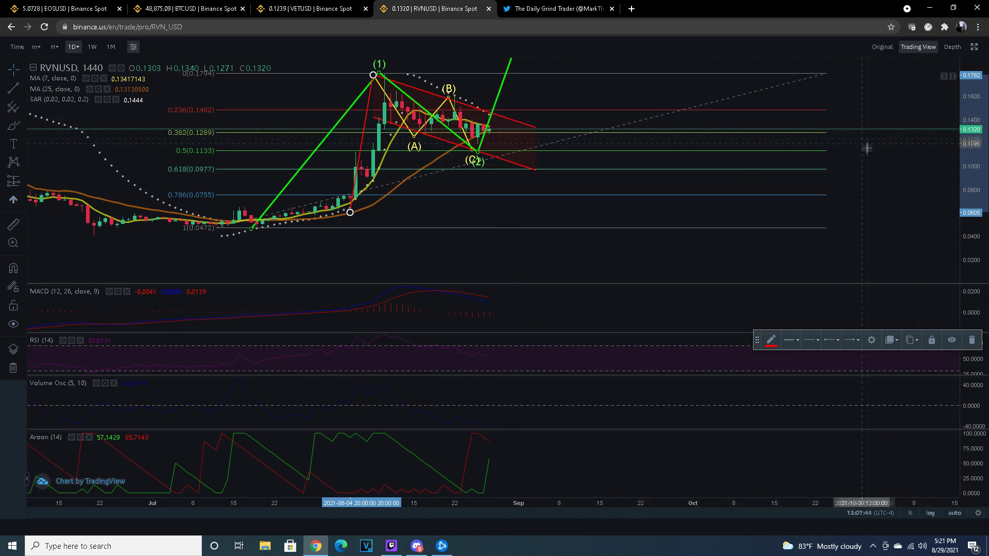
left_click(868, 128)
- Rescale the price axis and recenter the daily candles to reveal waves (3) and (4)
left_click_drag(975, 126, 977, 148)
left_click_drag(984, 90, 979, 102)
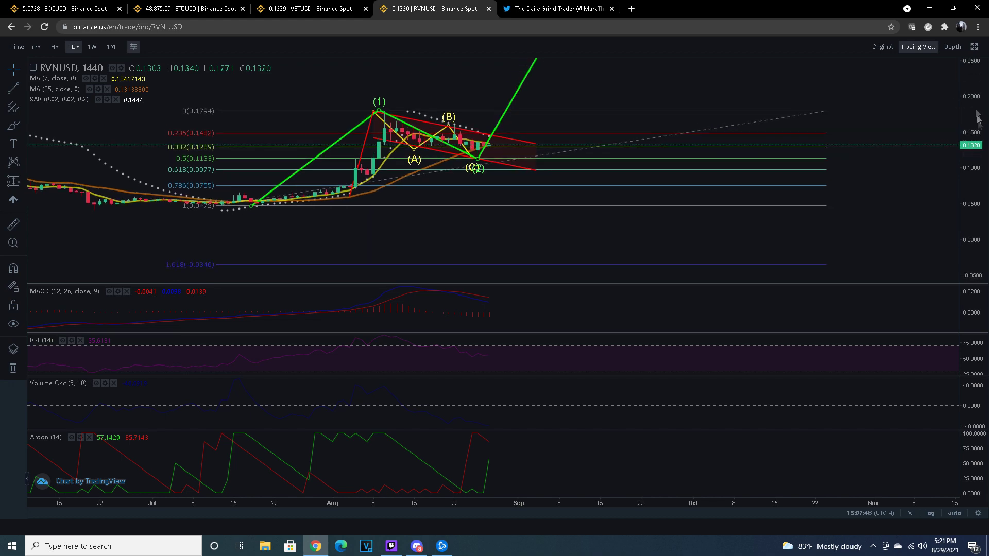
left_click_drag(917, 116, 897, 170)
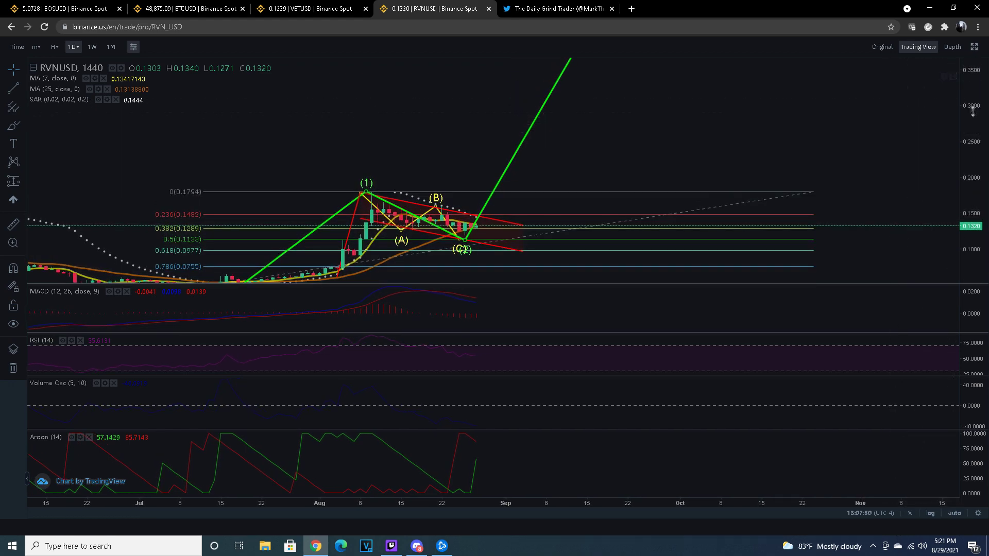
left_click_drag(981, 109, 983, 147)
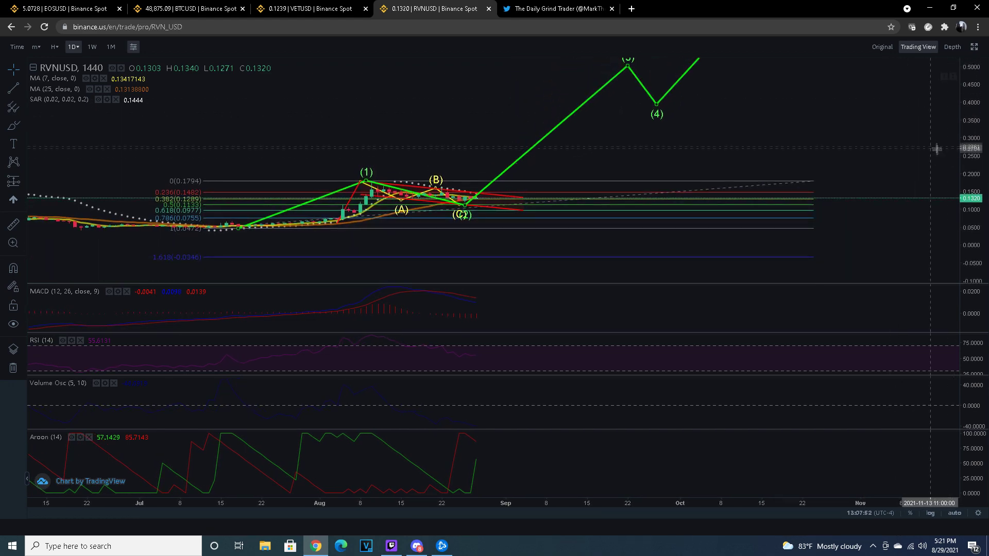
left_click(622, 84)
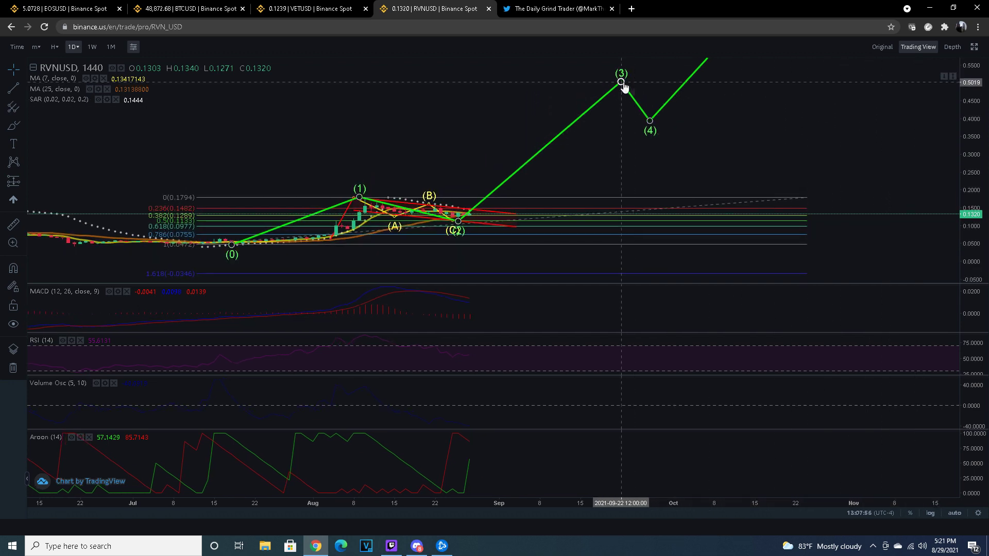
mouse_move(974, 184)
left_mouse_down()
mouse_move(866, 196)
mouse_move(856, 129)
left_mouse_up()
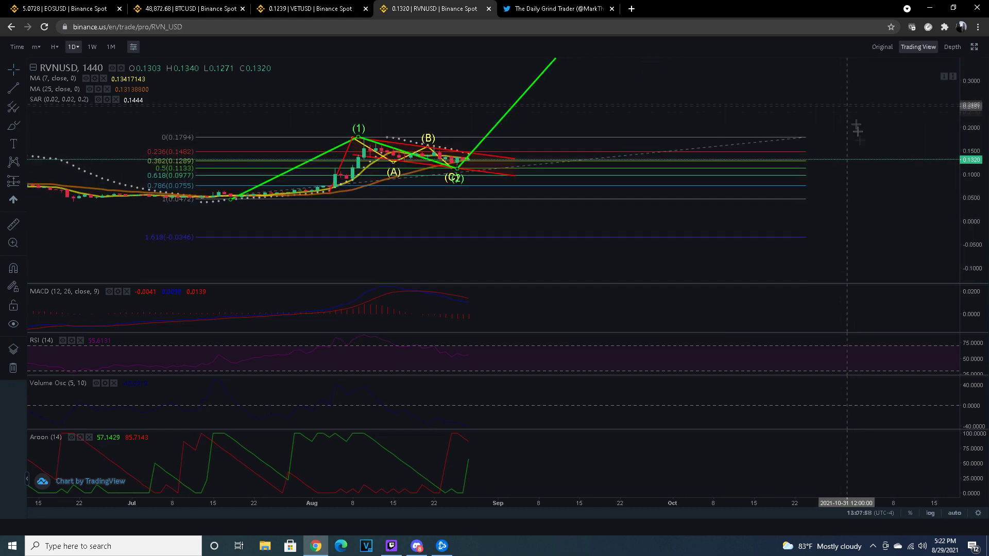
left_click_drag(870, 203, 869, 181)
scroll(868, 181, "up", 3)
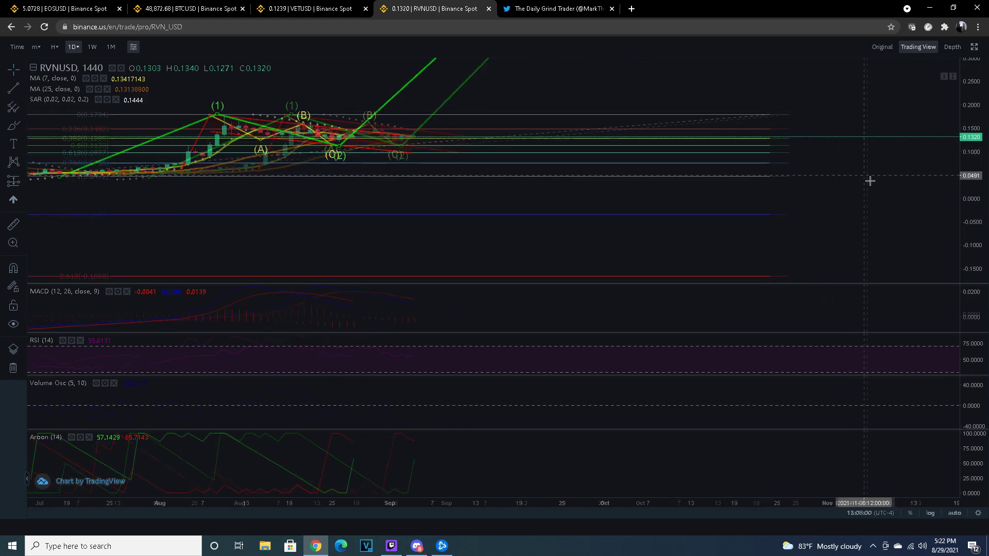
scroll(840, 192, "down", 4)
mouse_move(974, 176)
left_mouse_down()
mouse_move(970, 185)
mouse_move(978, 170)
left_mouse_up()
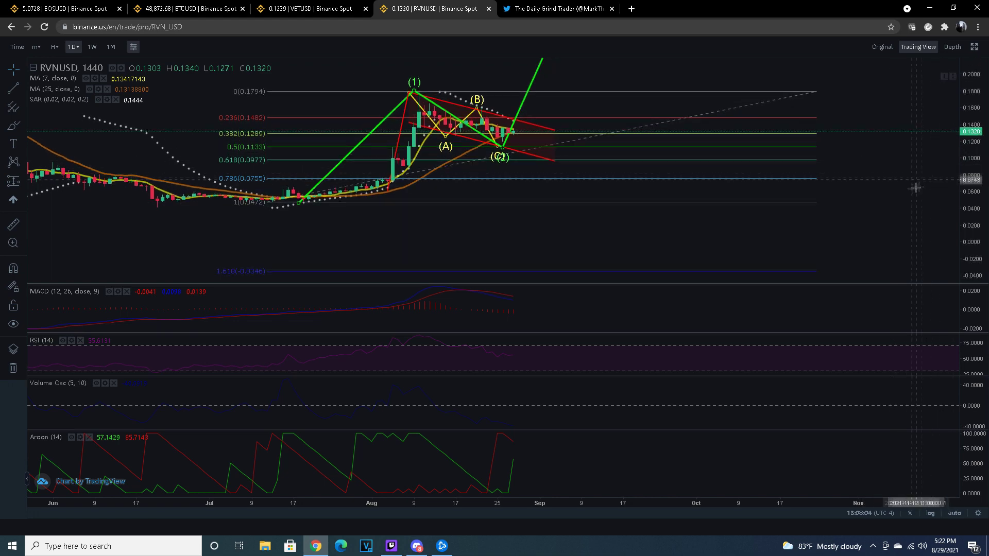
left_click_drag(902, 179, 852, 202)
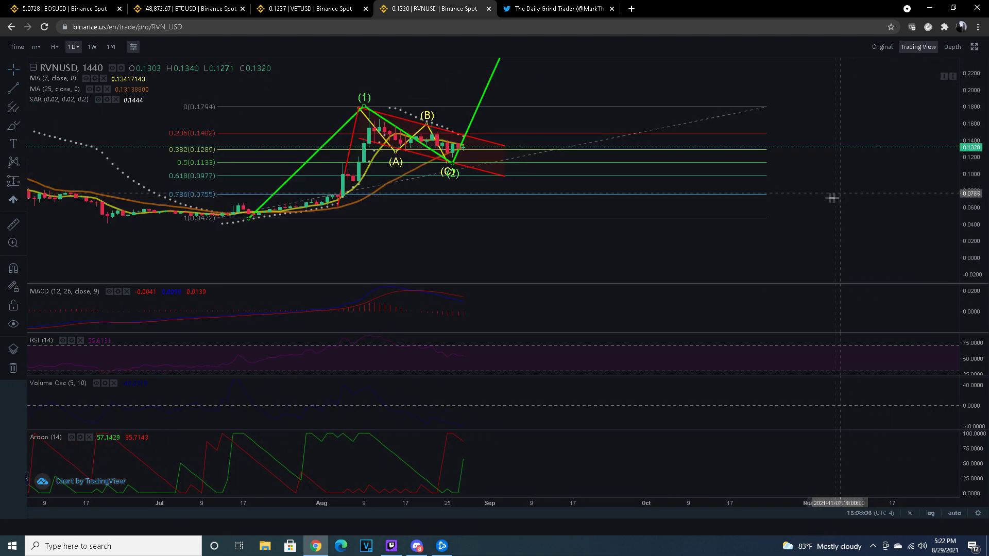
- Delete the red trend line, pan back to earlier history, and enlarge the MACD pane
left_click(352, 161)
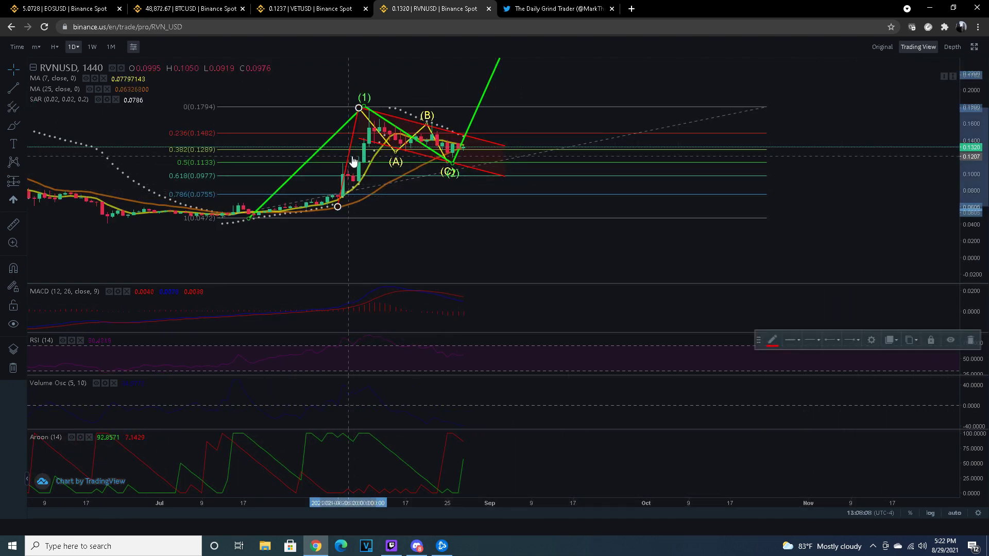
left_click(977, 346)
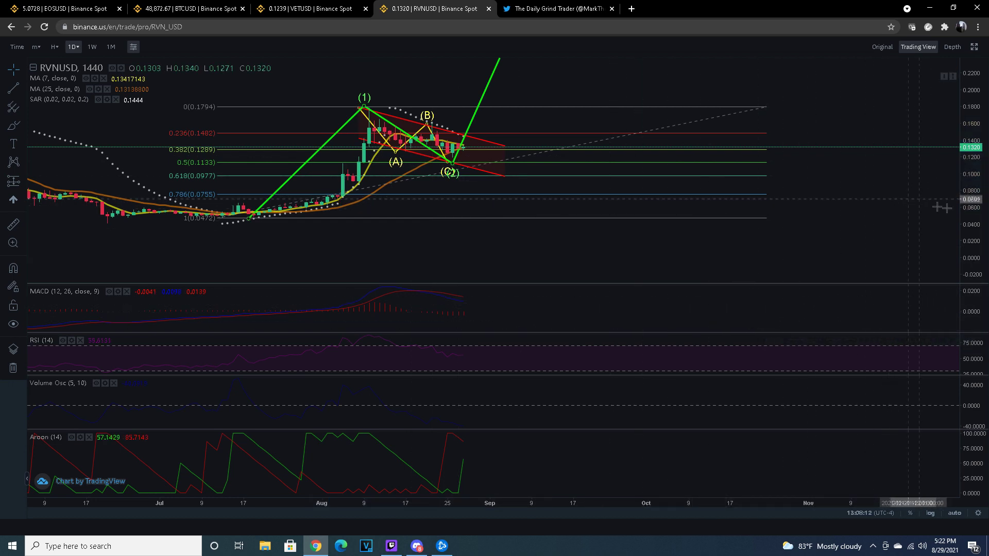
mouse_move(913, 200)
left_mouse_down()
mouse_move(895, 177)
mouse_move(902, 204)
left_mouse_up()
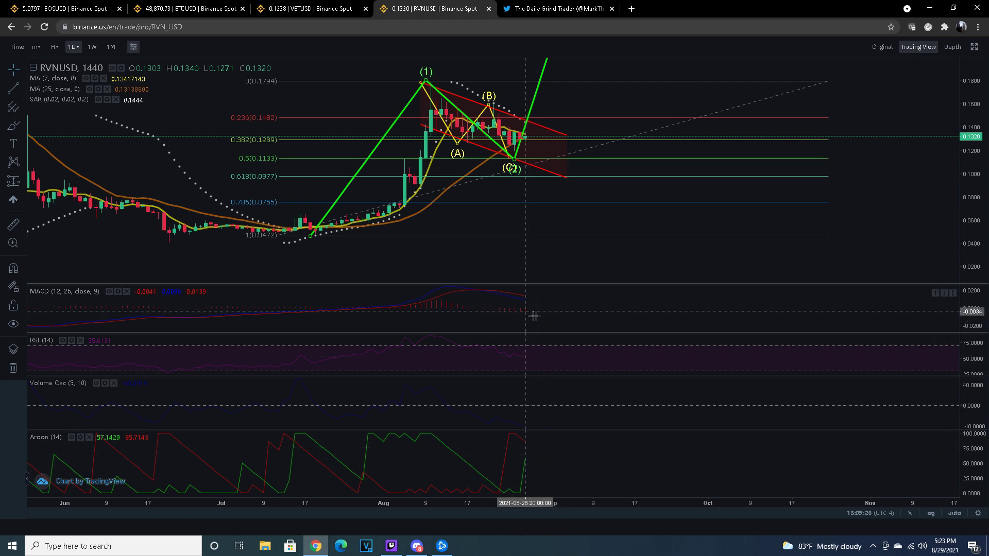
left_click(954, 294)
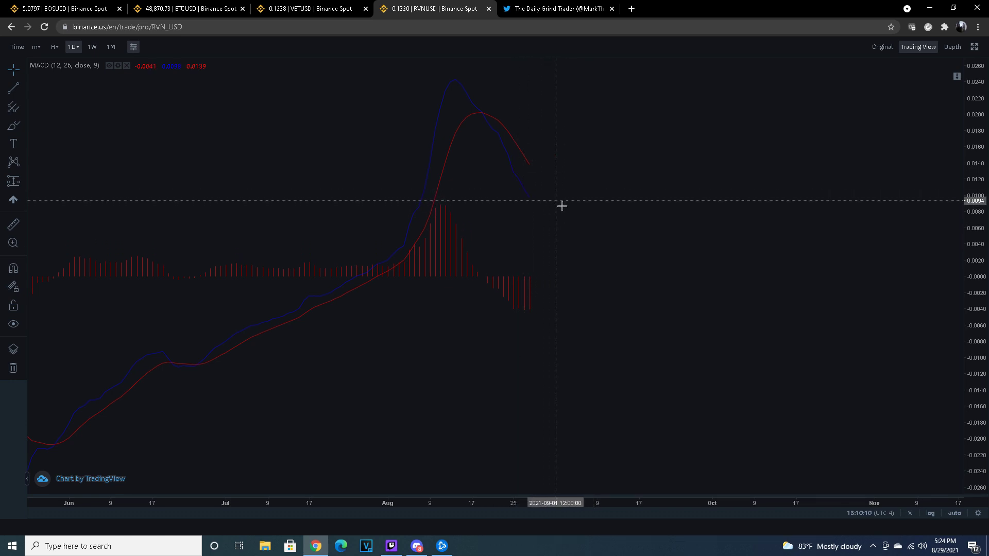
left_click(958, 78)
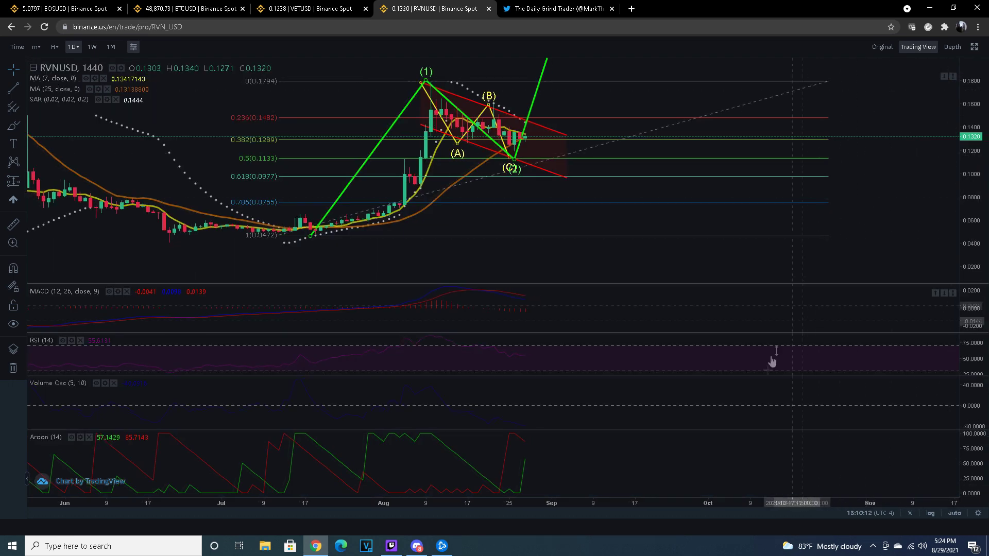
left_click(953, 440)
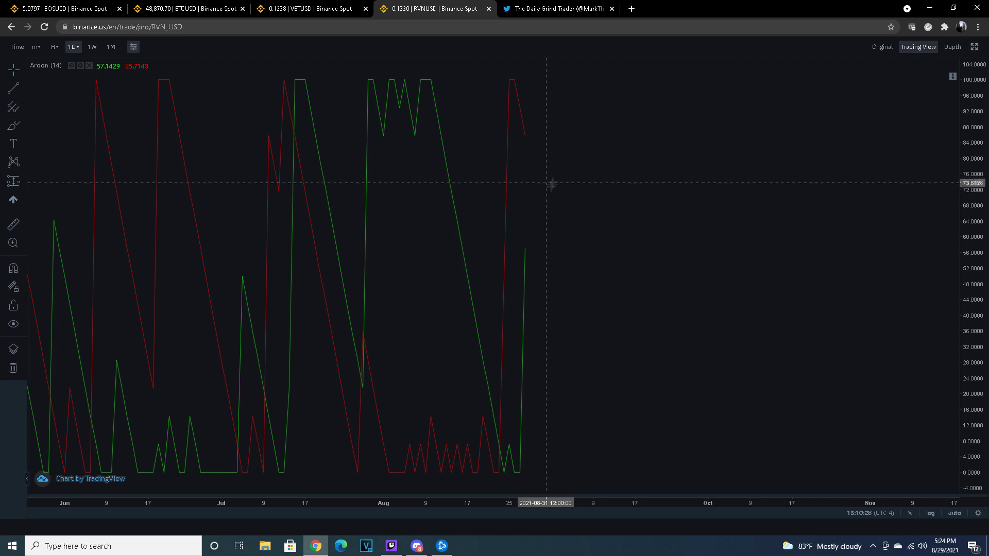
left_click(953, 77)
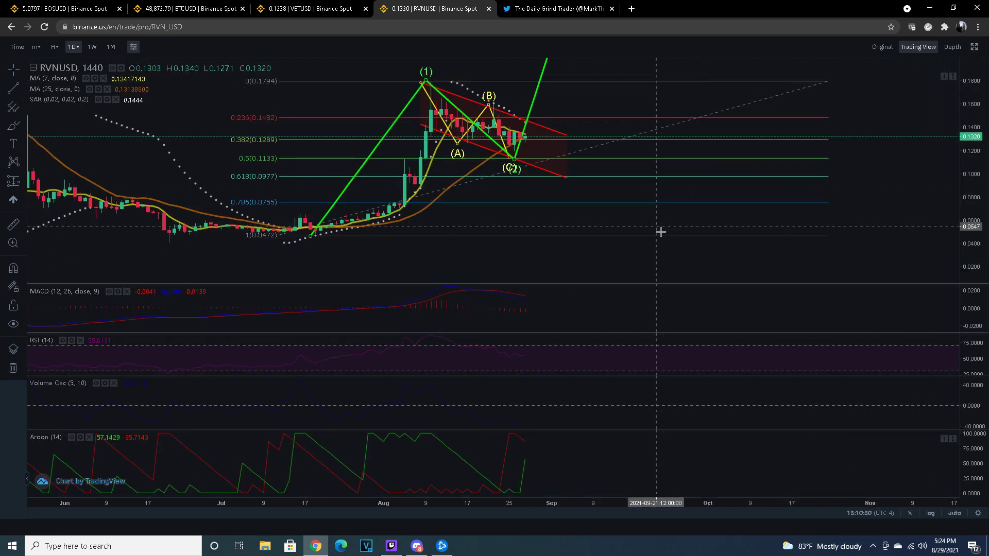
- Zoom in on the July–August rally and refit the price scale around the wave drawings
scroll(593, 178, "up", 2)
left_click_drag(977, 190, 977, 175)
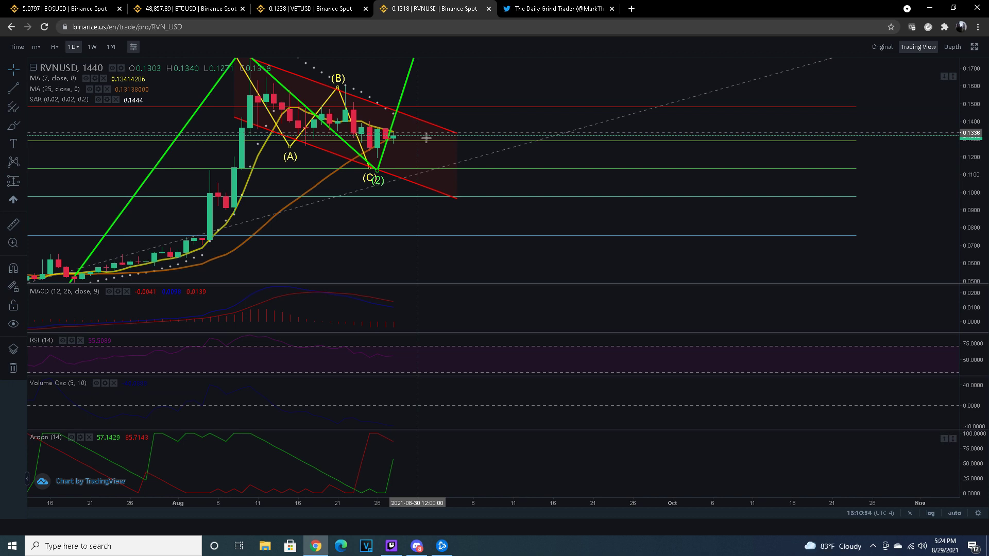
scroll(437, 139, "down", 3)
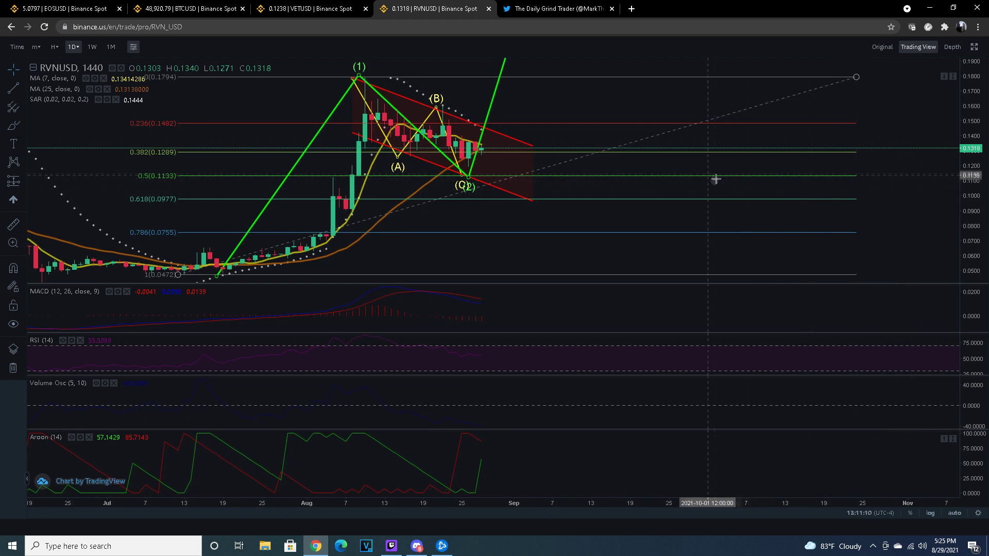
left_click(55, 47)
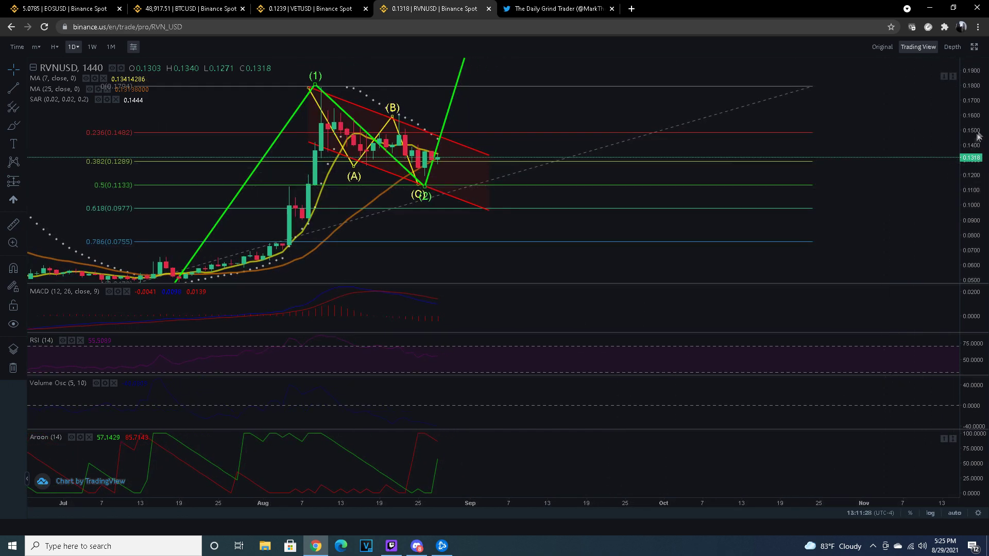
left_click_drag(978, 135, 978, 155)
- Switch RVNUSD to 4-hour candles and zoom and pan across the wave count and channel
left_click(55, 47)
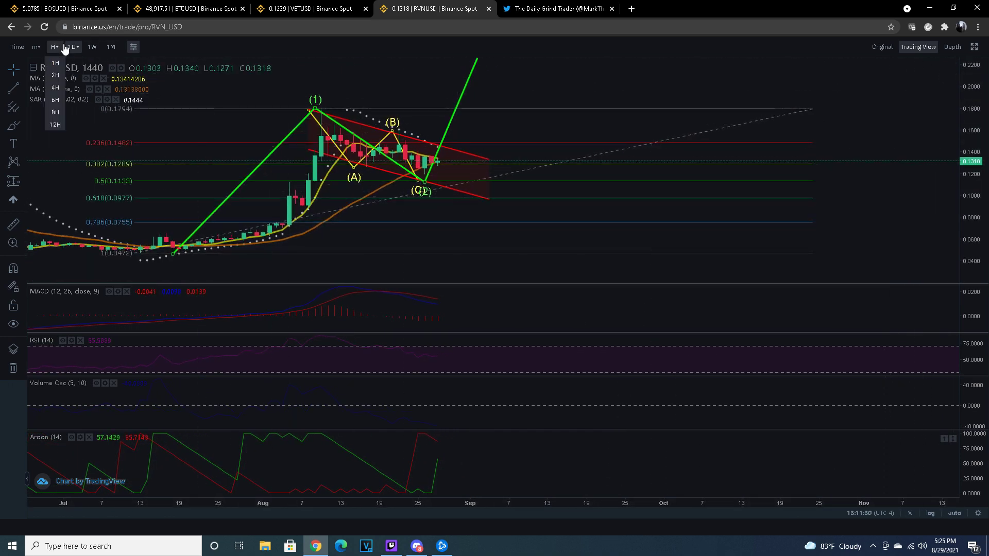
left_click(56, 88)
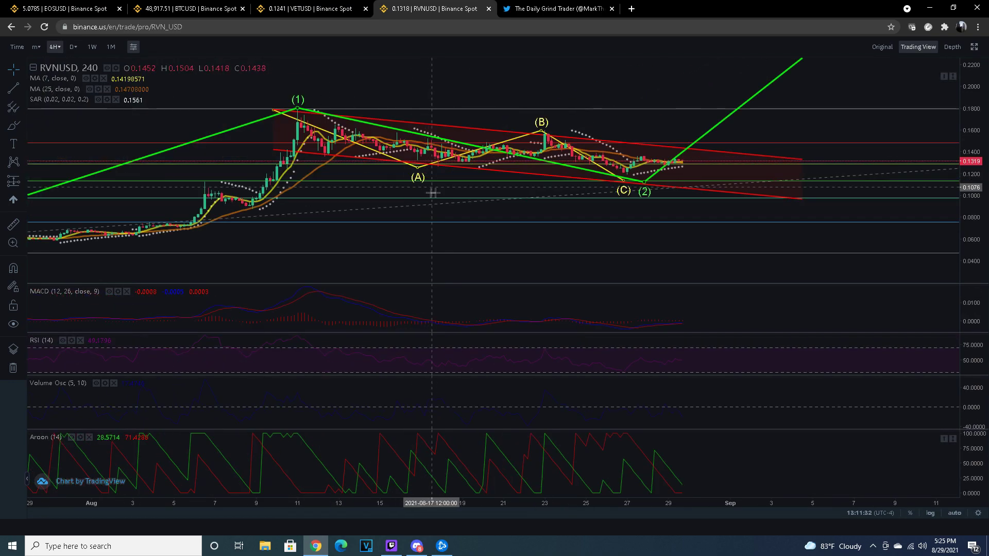
scroll(432, 193, "down", 3)
scroll(972, 171, "down", 3)
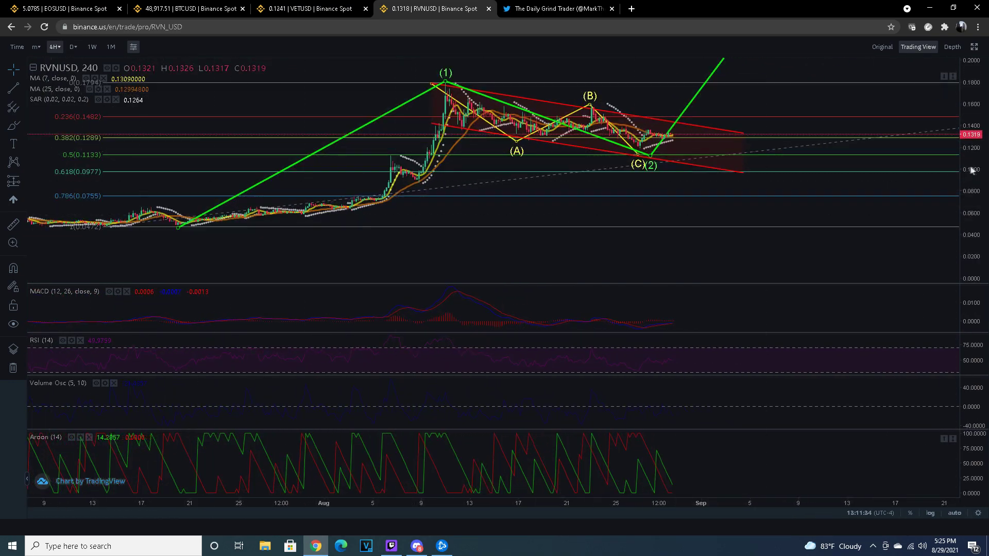
scroll(972, 203, "up", 2)
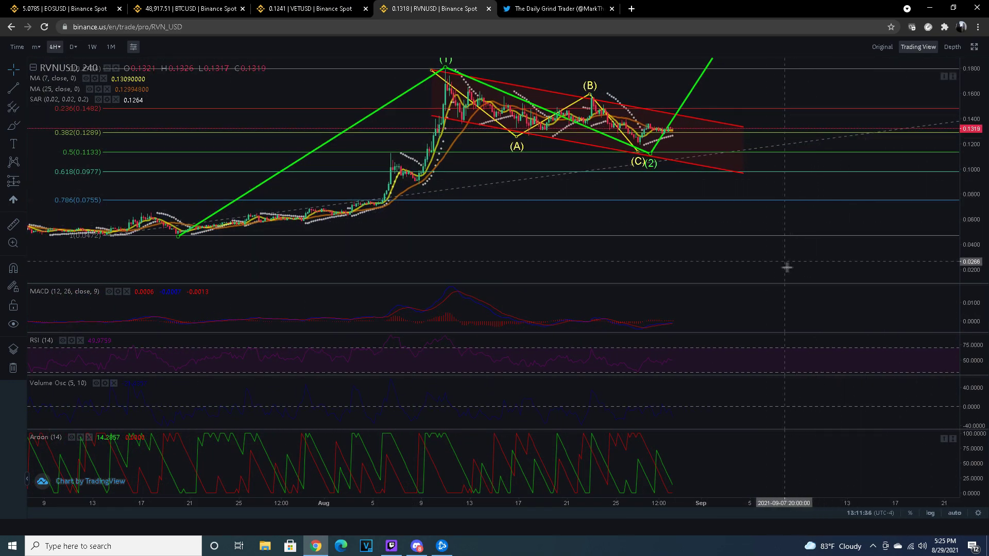
scroll(728, 265, "right", 3)
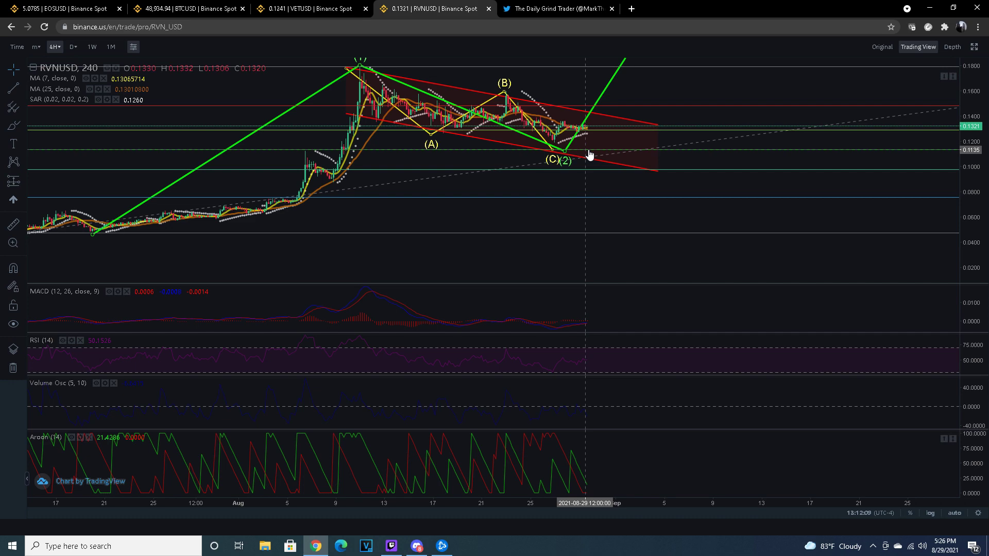
left_click(73, 47)
- Return RVNUSD to 1D daily candles and zoom the time axis to enlarge the candles
left_click(74, 60)
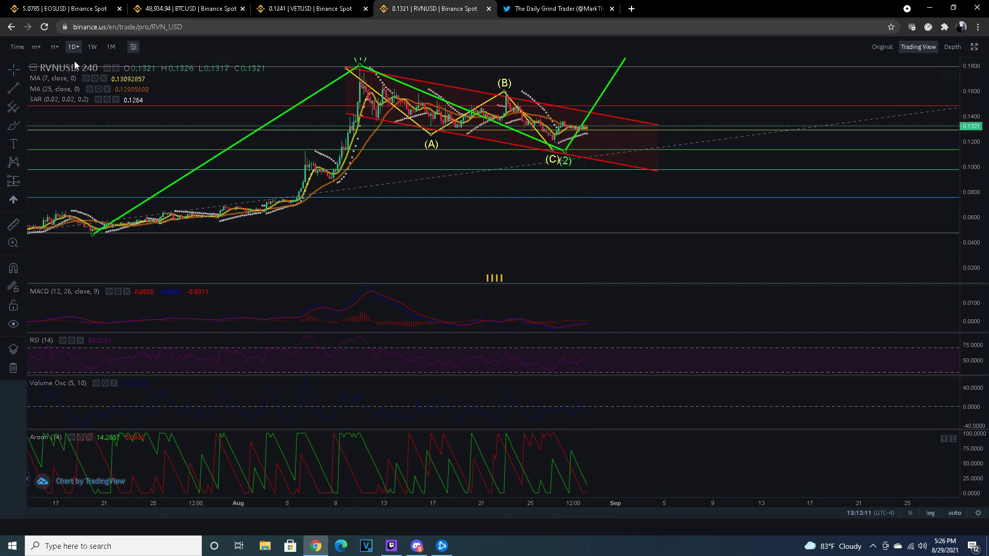
left_click_drag(955, 171, 899, 215)
scroll(770, 212, "up", 3)
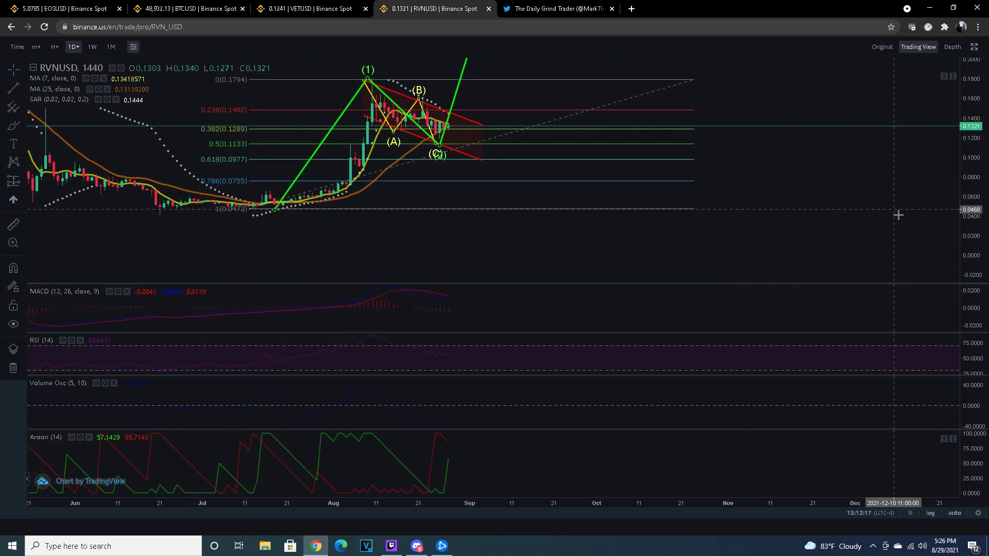